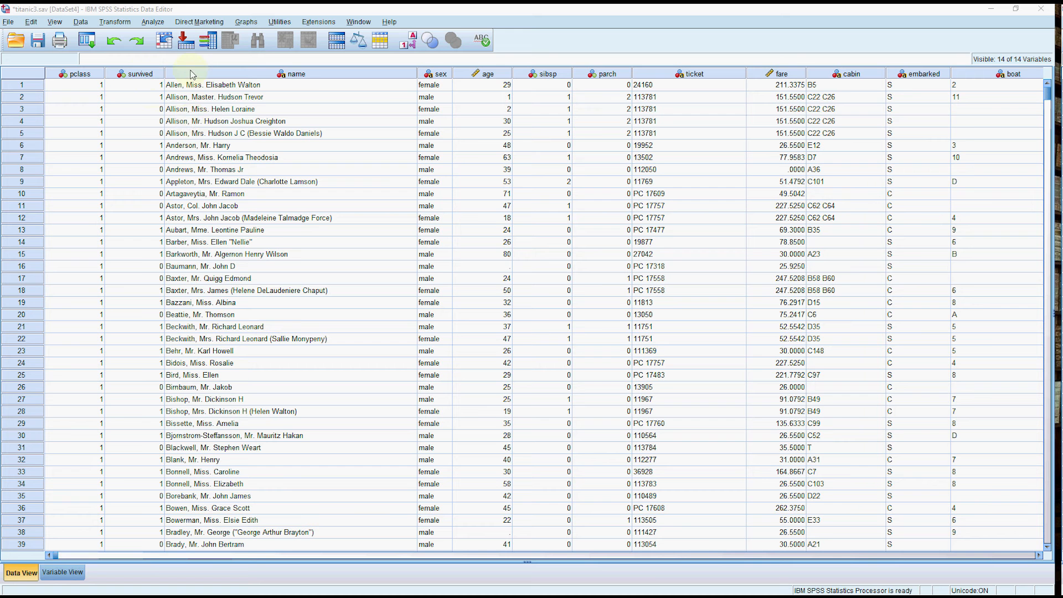
Run a Frequencies analysis on the survived and pclass variables, with frequency tables displayed
click(150, 23)
mouse_move(186, 51)
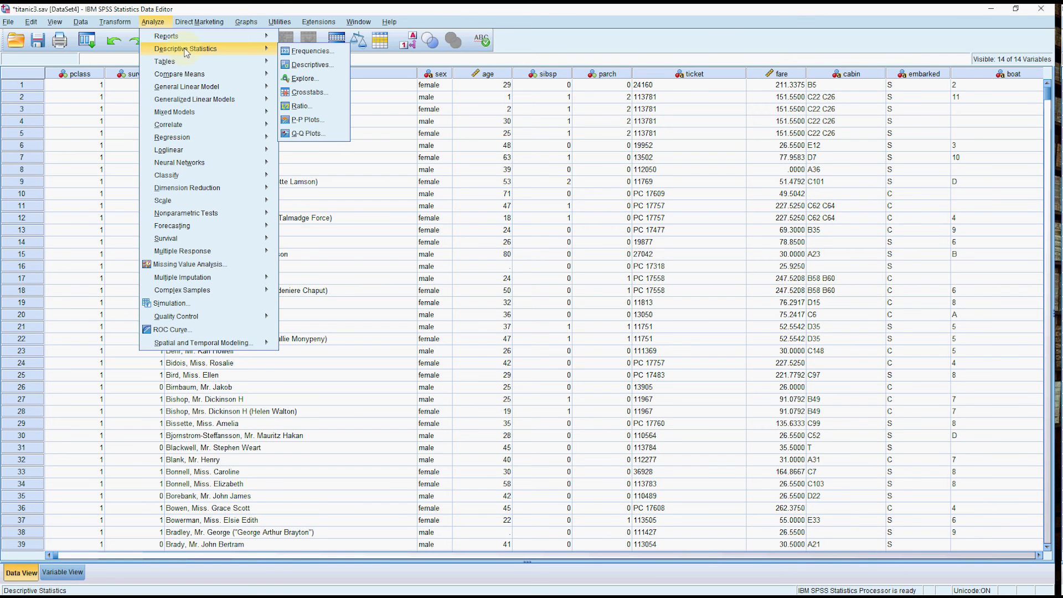
click(311, 51)
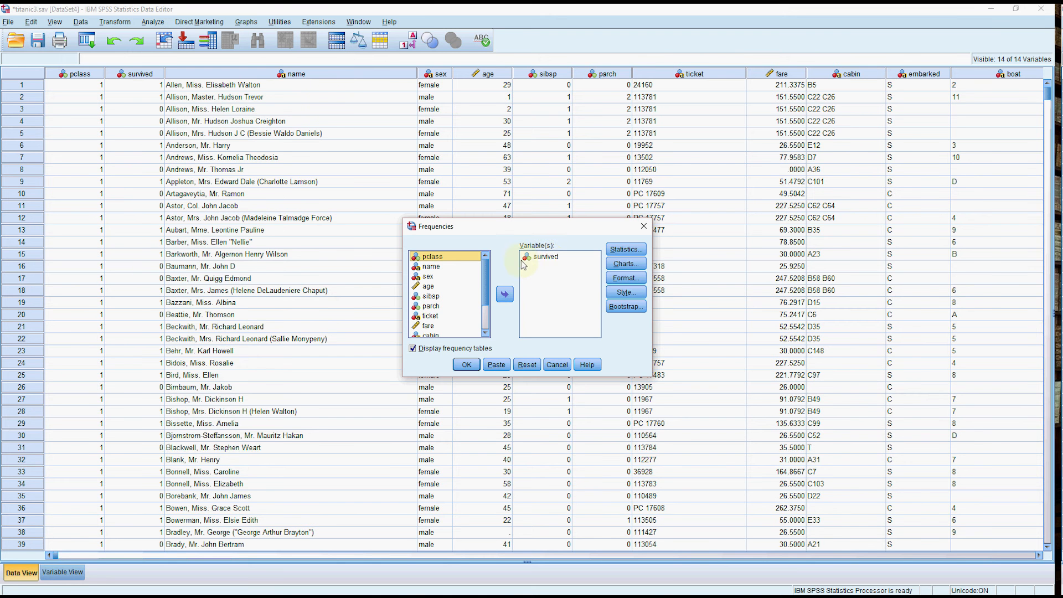
drag(521, 260, 482, 286)
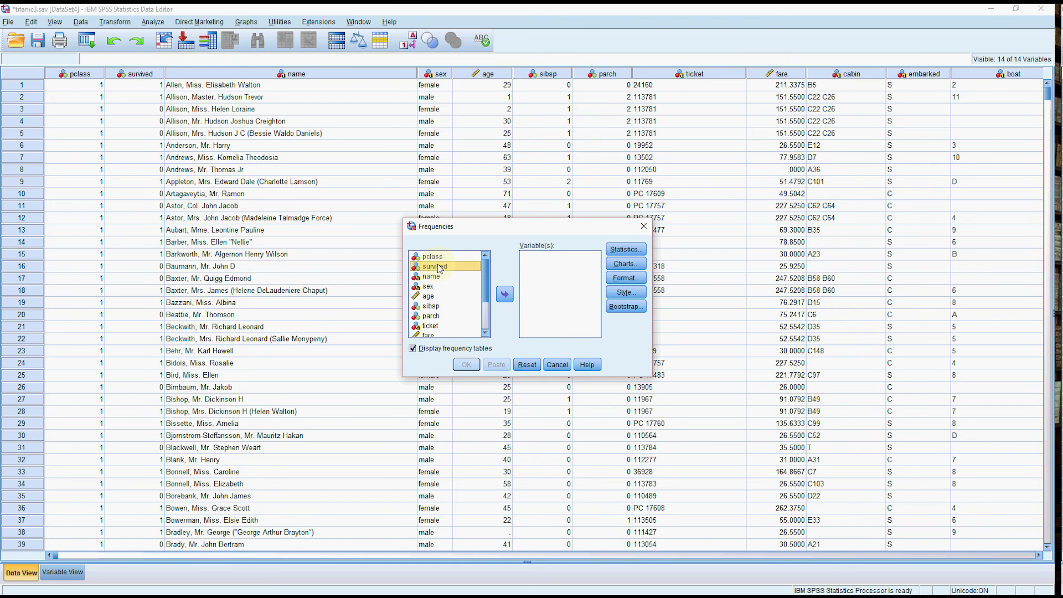
click(505, 295)
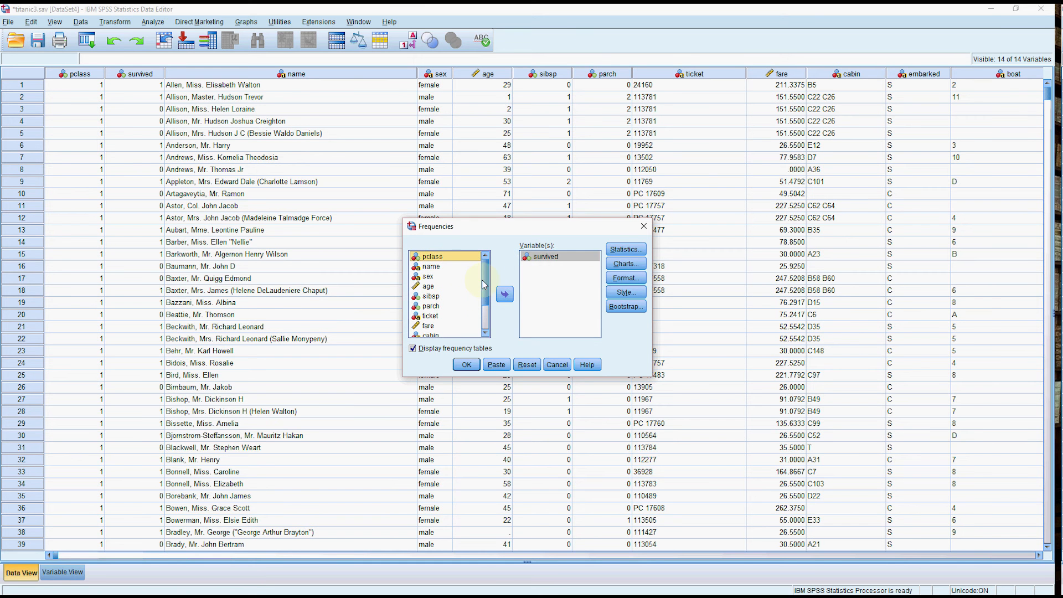
click(504, 294)
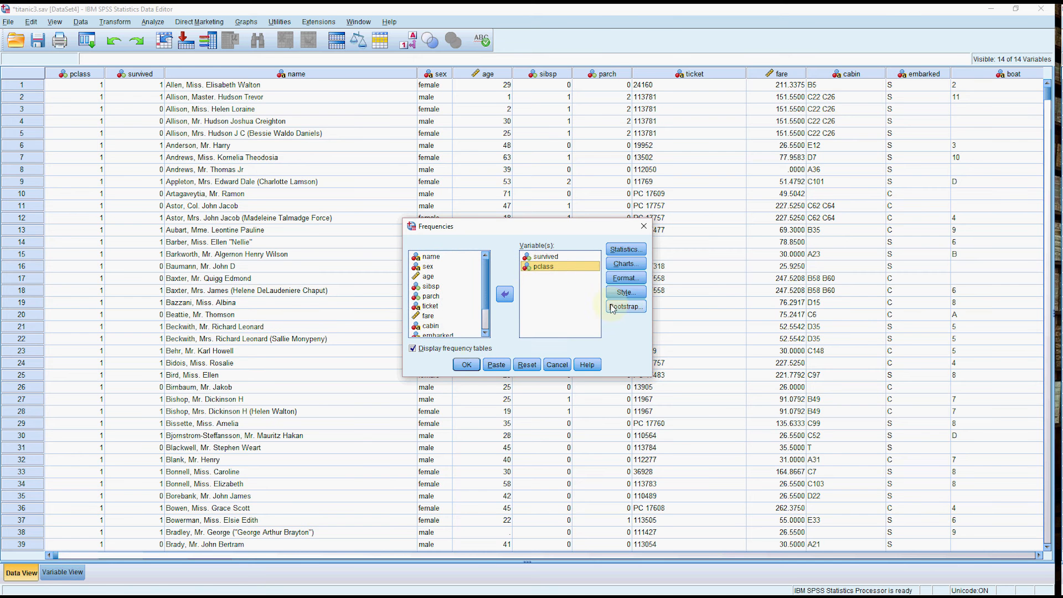
click(465, 364)
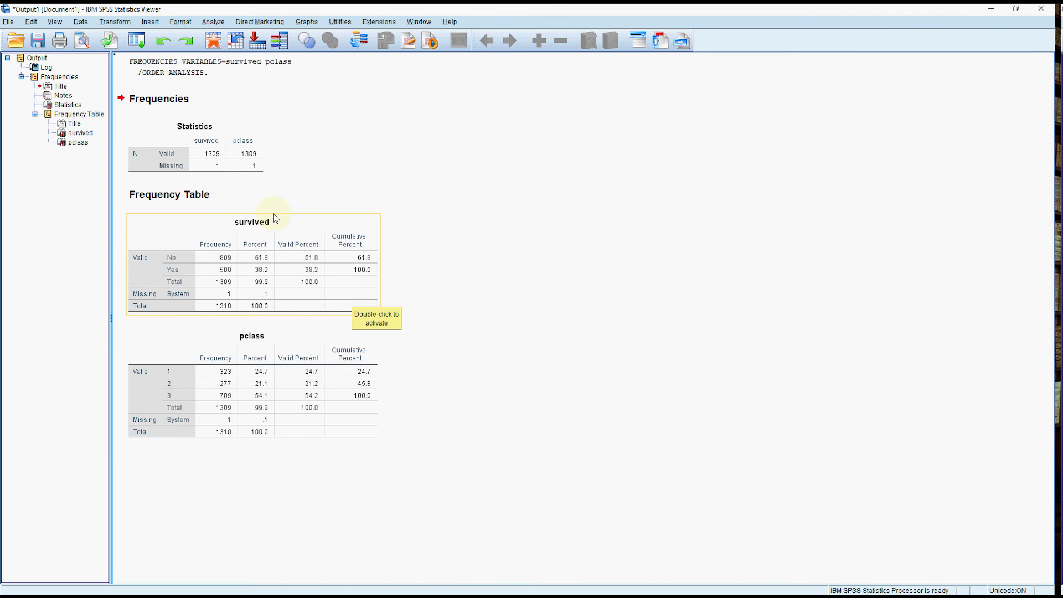
Run a Descriptives analysis on the age and fare variables and select the resulting Descriptive Statistics table
click(220, 22)
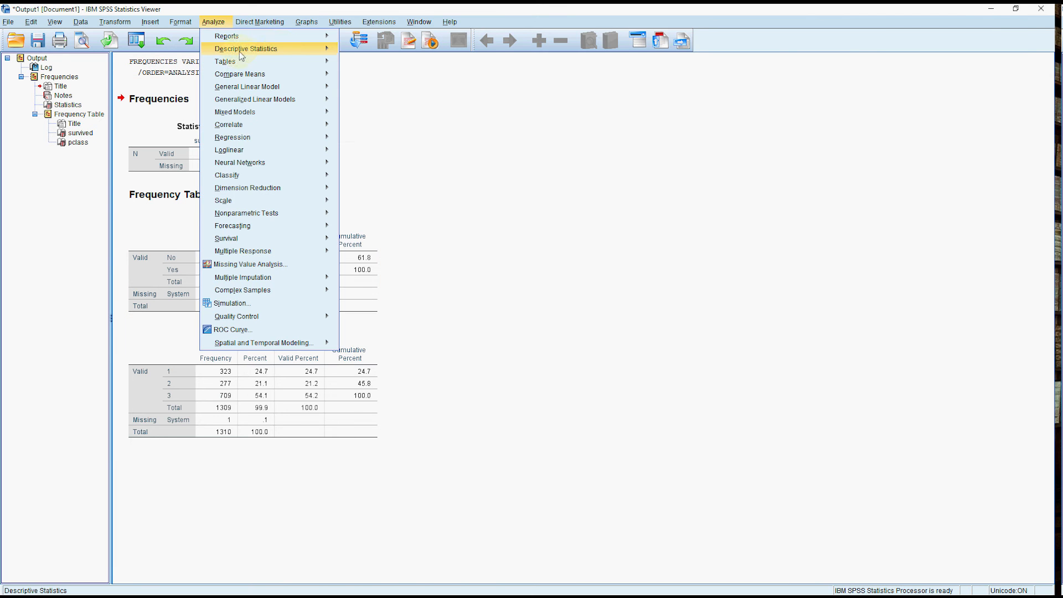
mouse_move(260, 48)
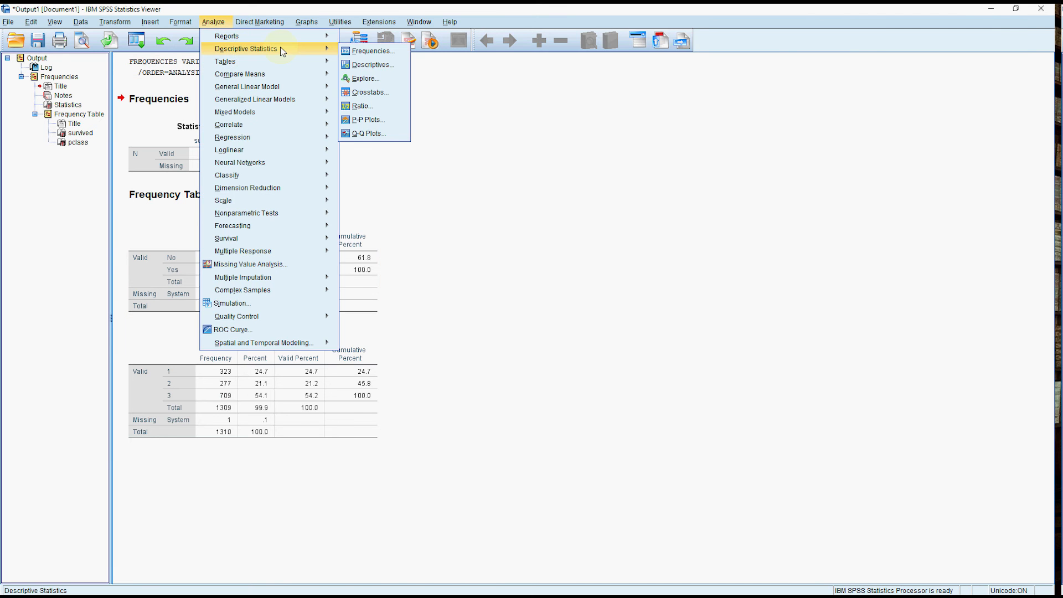
click(370, 69)
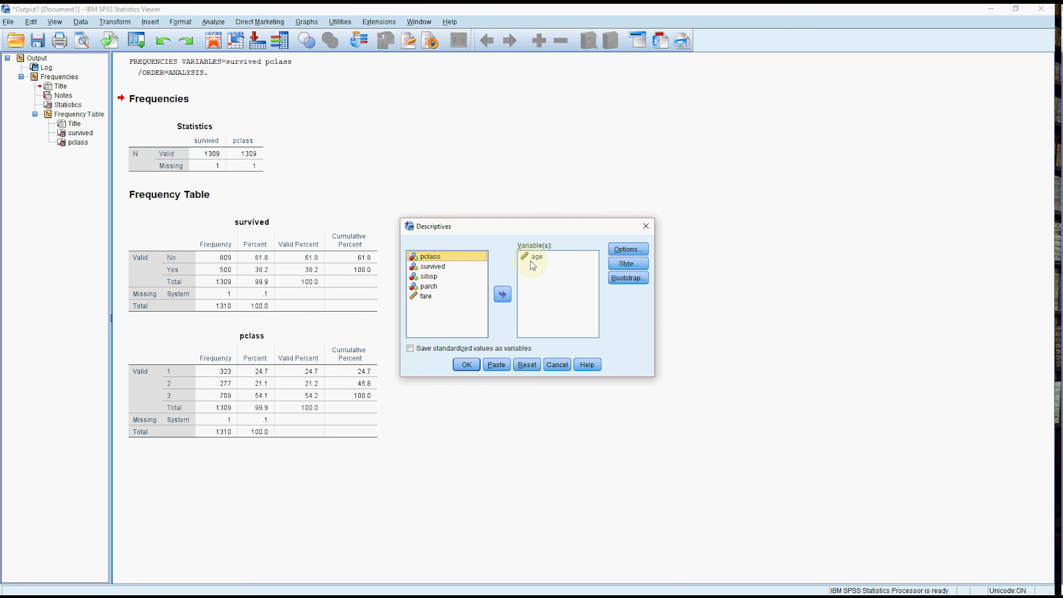
click(427, 299)
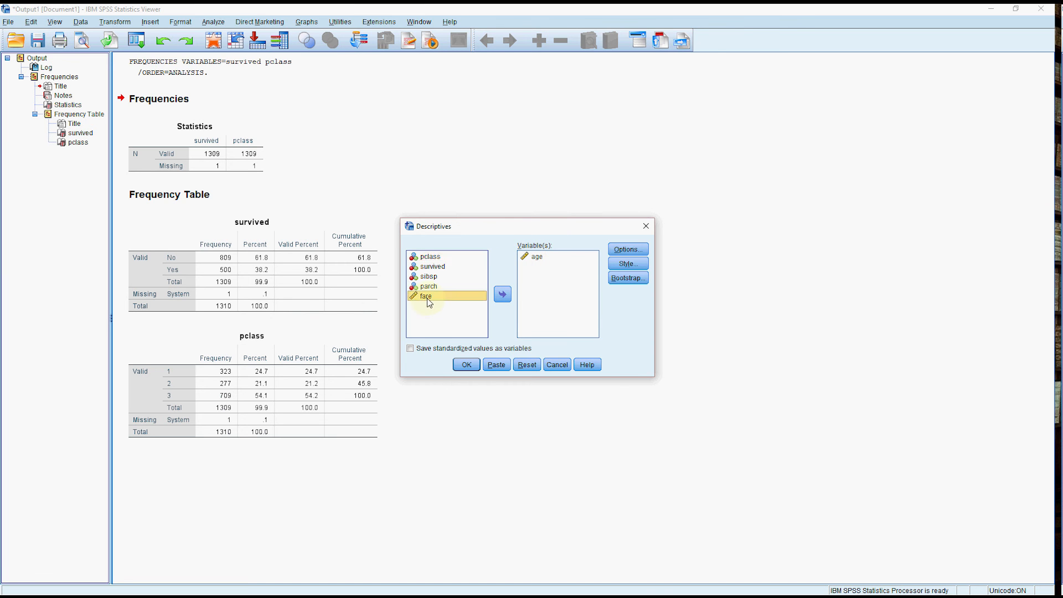
click(500, 294)
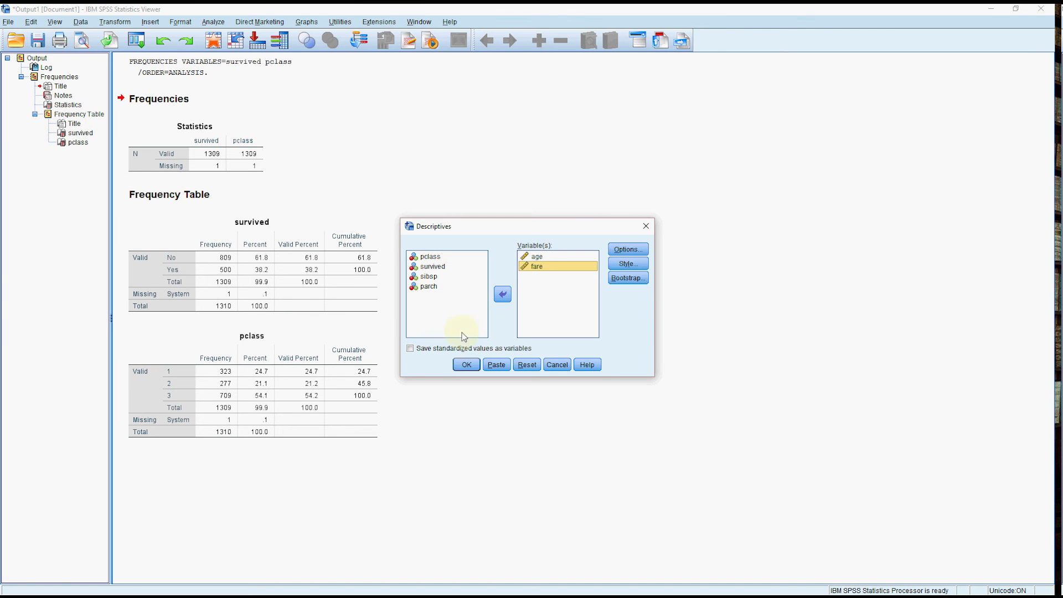
click(467, 365)
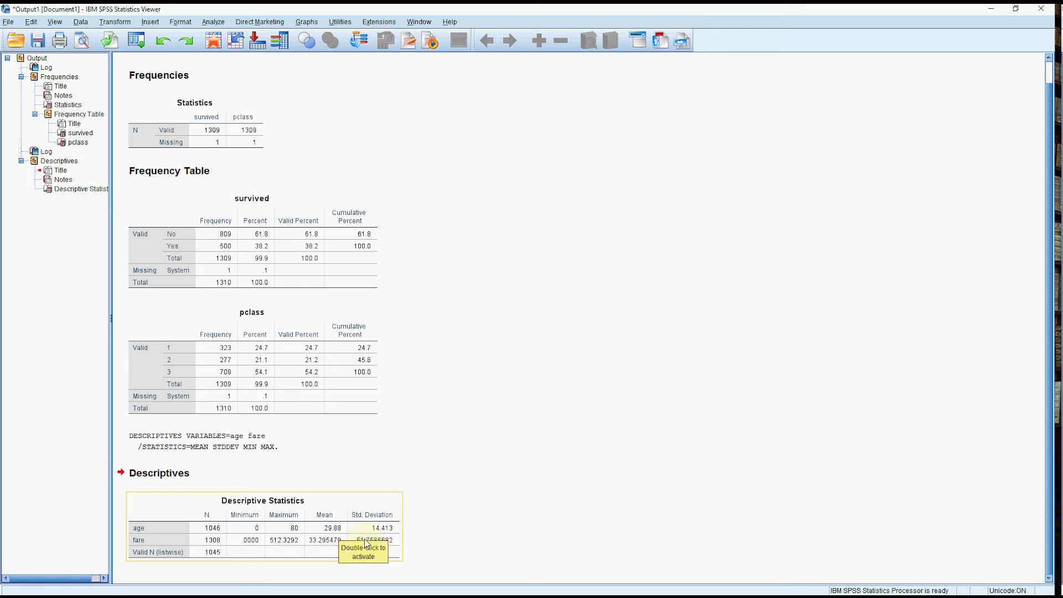
click(322, 553)
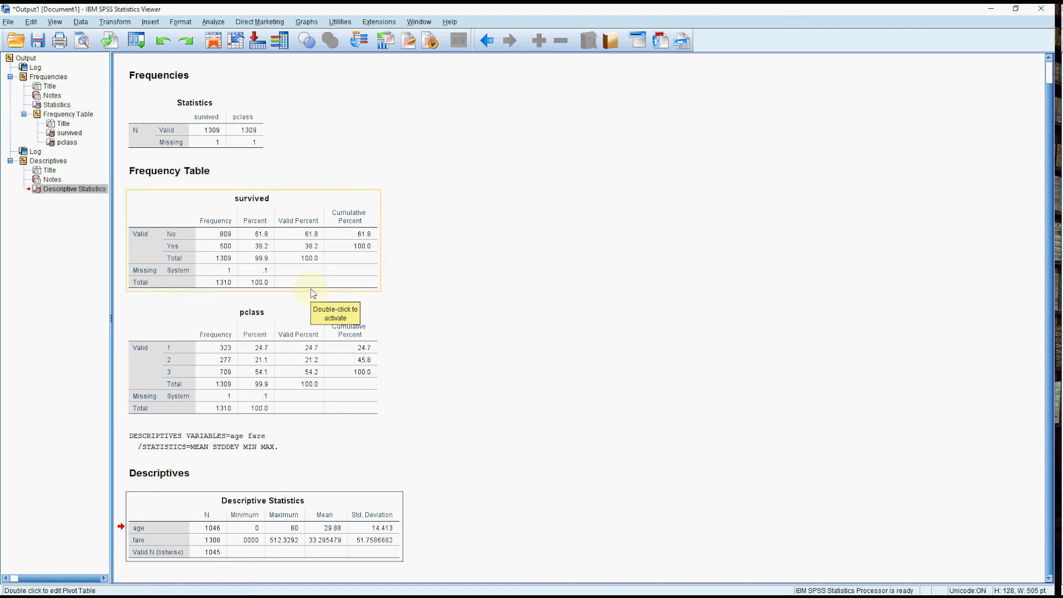
Open the Explore analysis and remove survived from the dependent variables and embarked from the factors
click(214, 22)
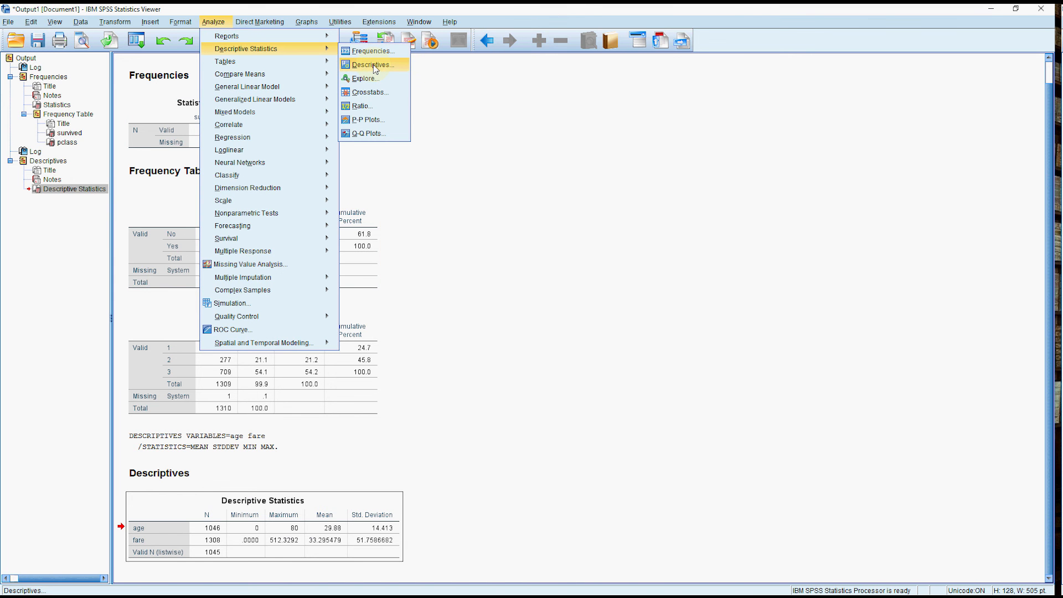
click(368, 78)
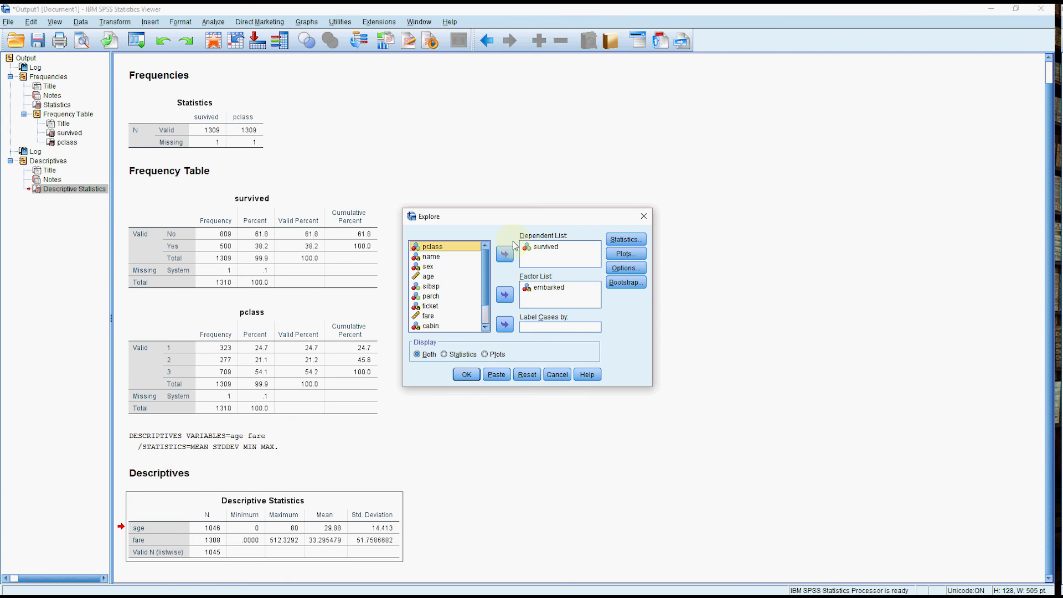
click(531, 246)
click(505, 254)
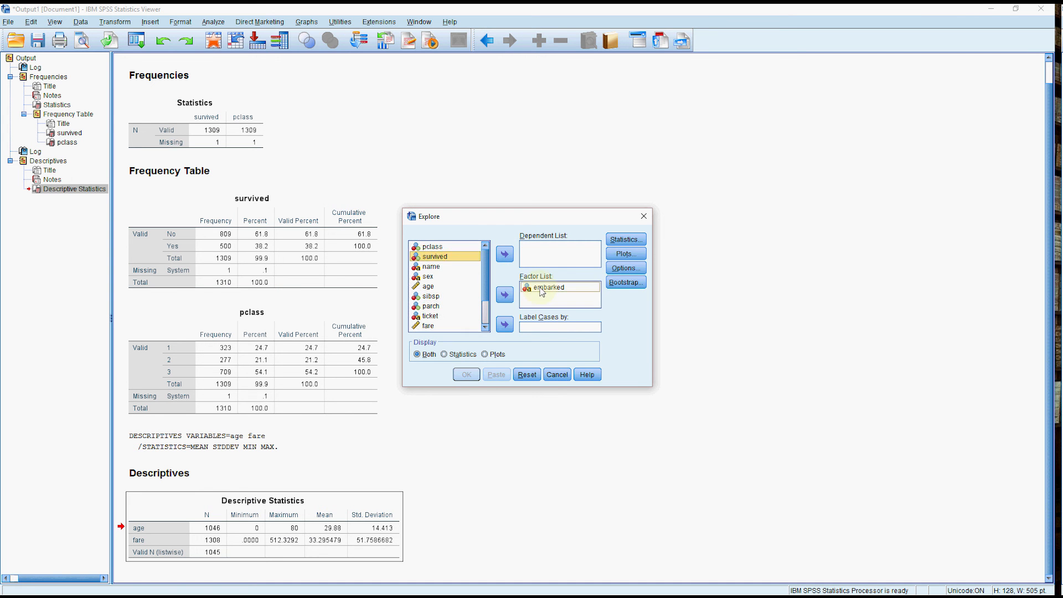
click(505, 295)
drag(484, 298, 482, 256)
Run Explore with age as the dependent variable and sex as the factor, and select the resulting Descriptives table
click(432, 286)
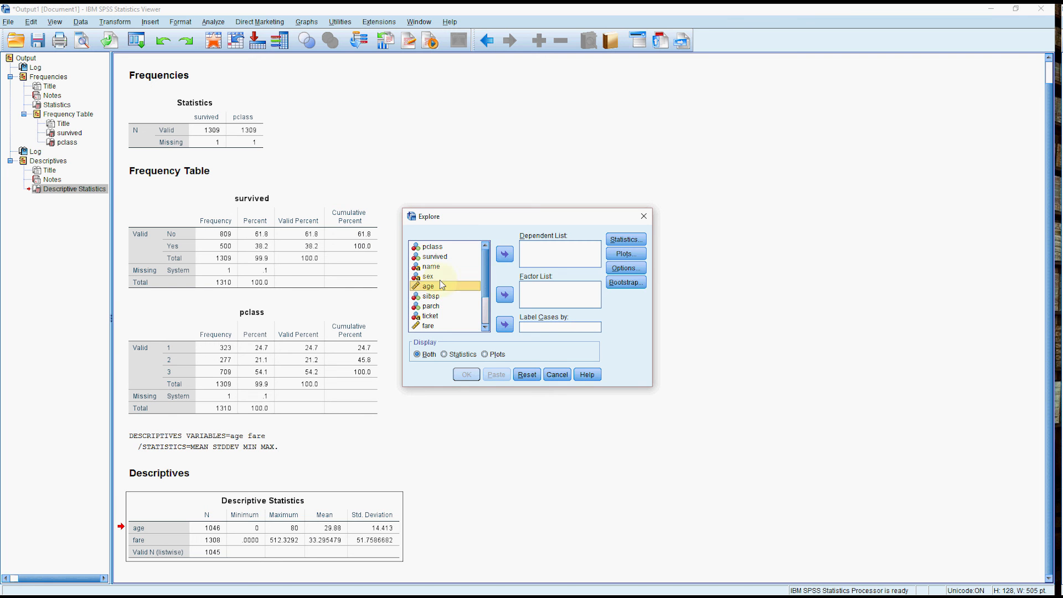
click(503, 255)
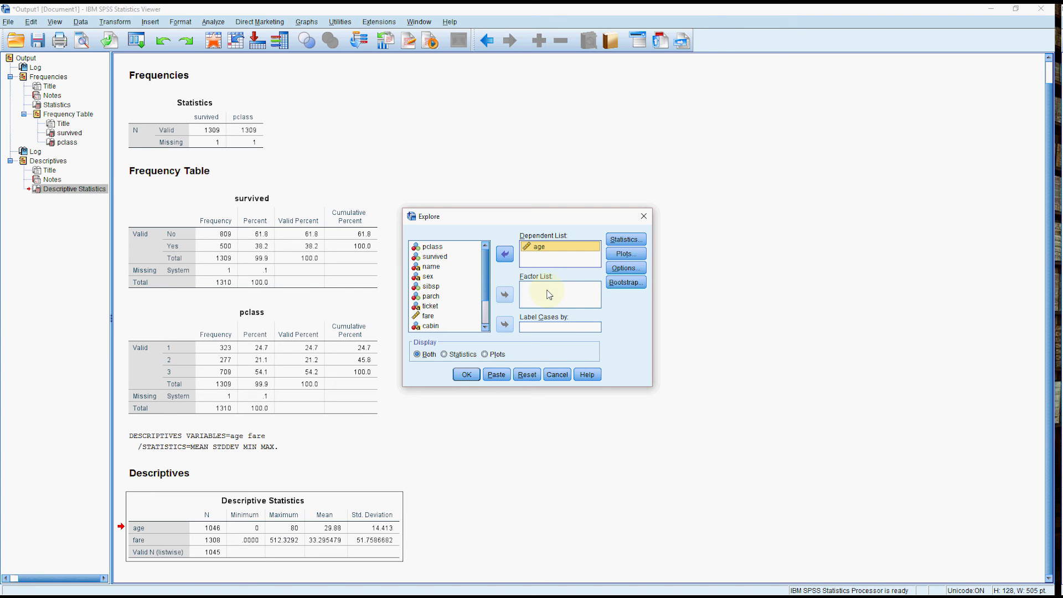
click(450, 274)
click(449, 275)
click(504, 295)
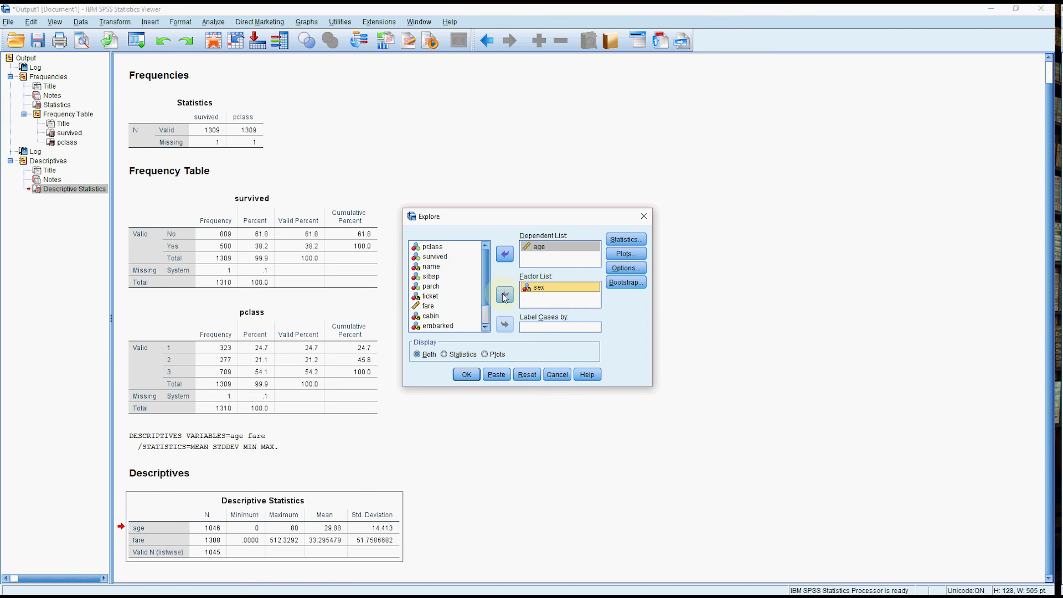
click(466, 375)
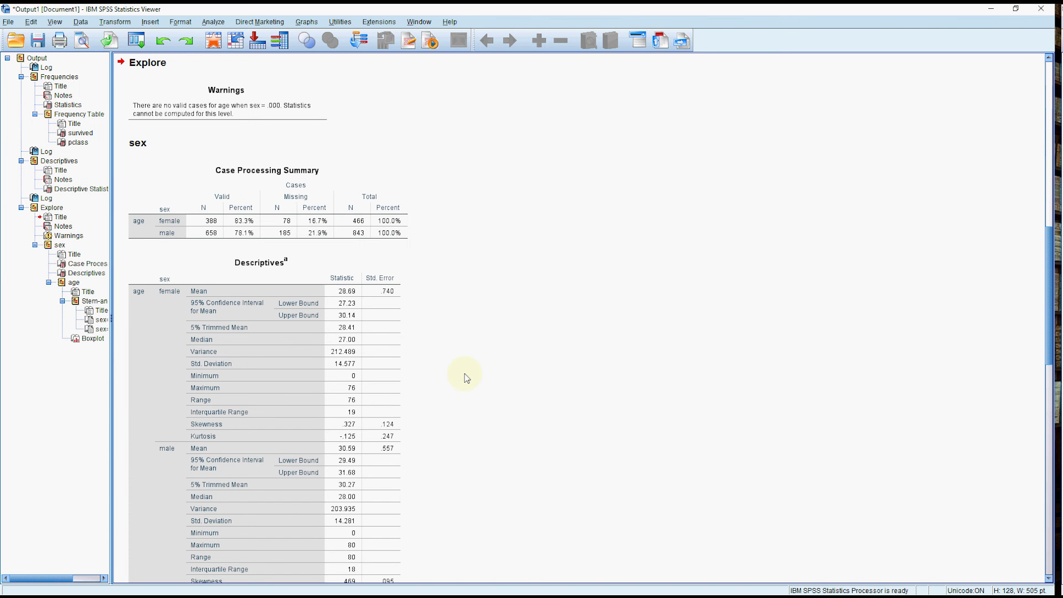
click(397, 285)
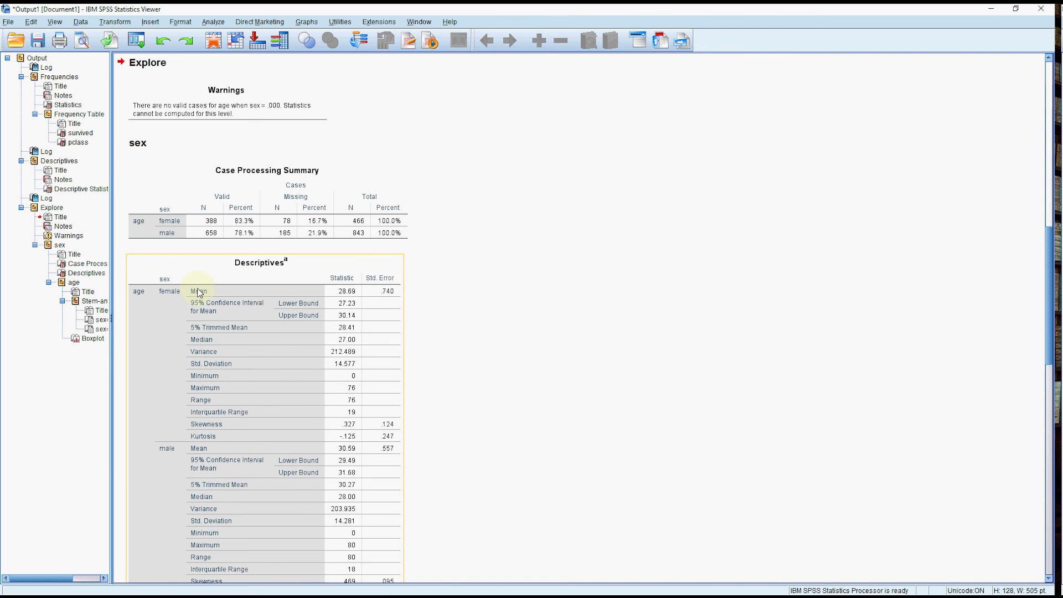
scroll(189, 314, down, 3)
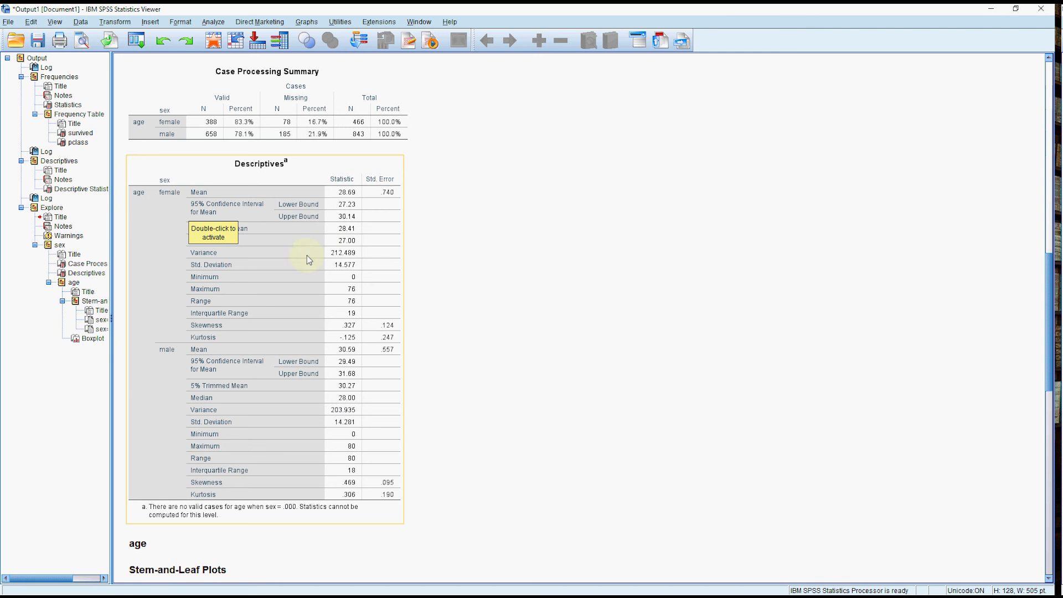
click(138, 344)
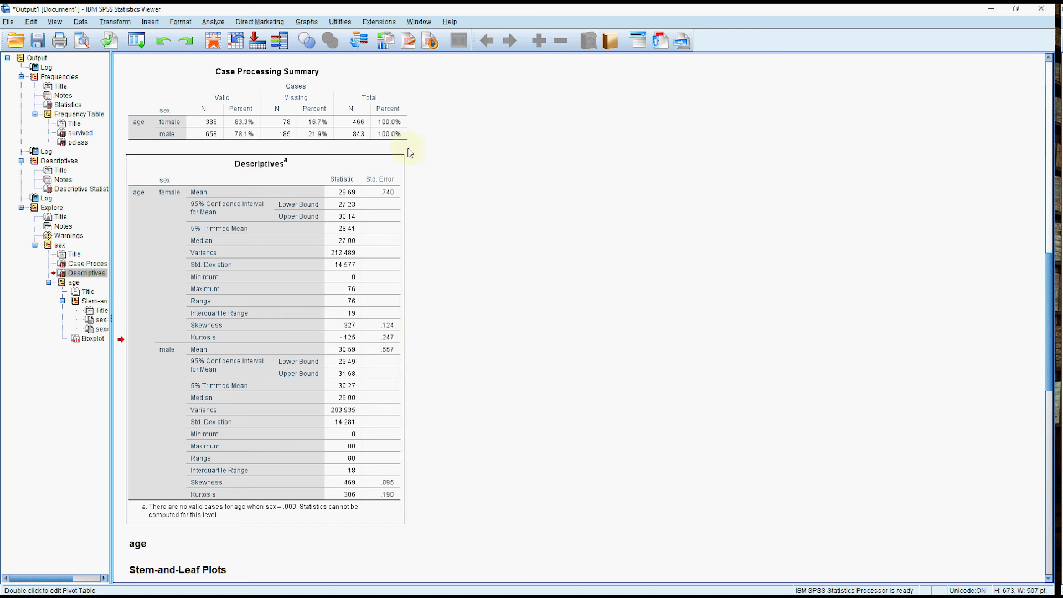
Open the Crosstabs analysis and clear embarked from the rows and survived from the columns
click(214, 21)
mouse_move(236, 51)
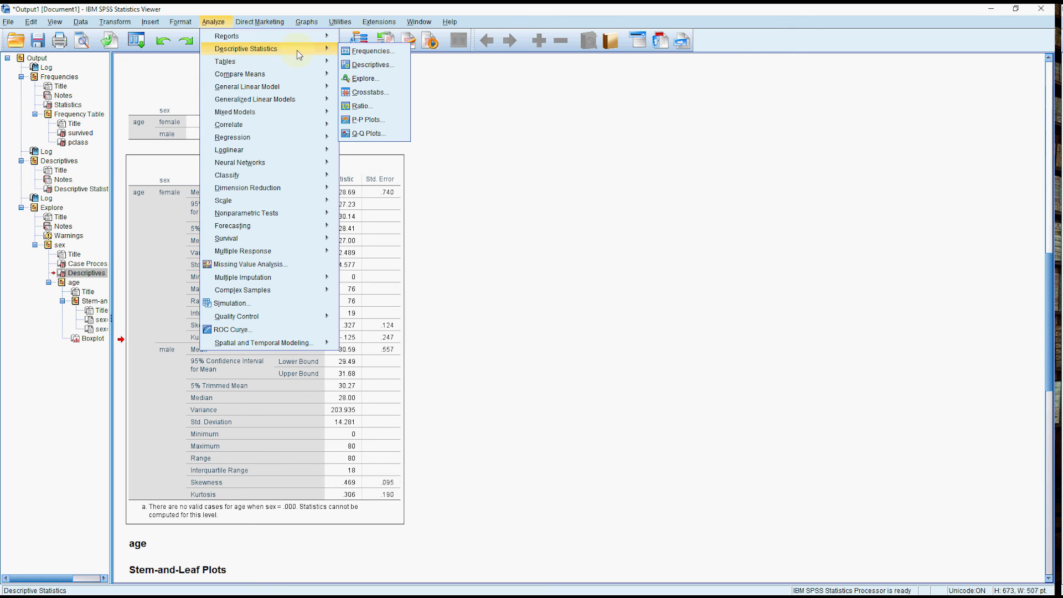
click(368, 94)
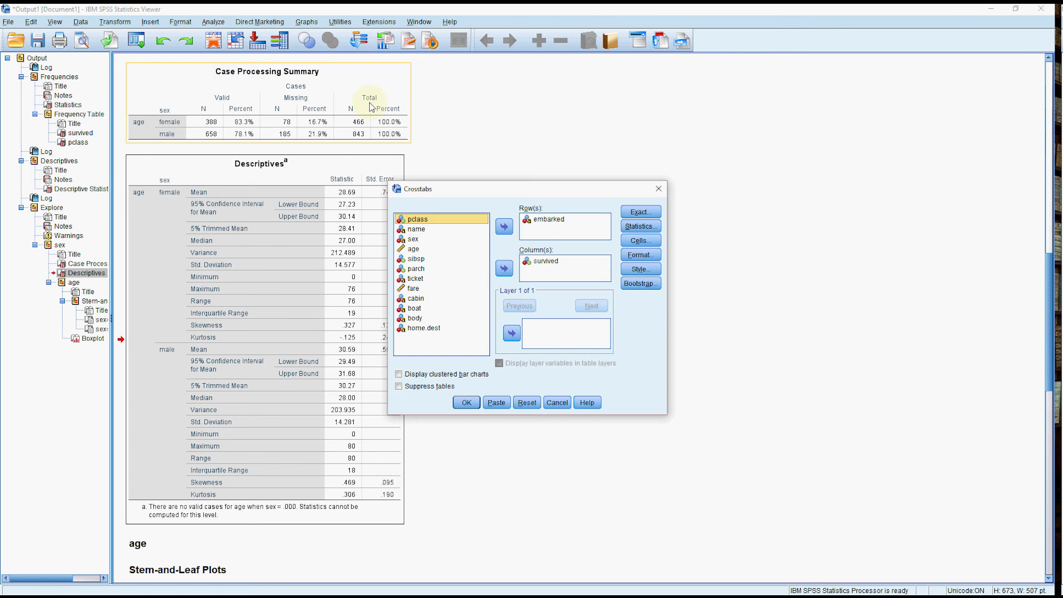
click(548, 219)
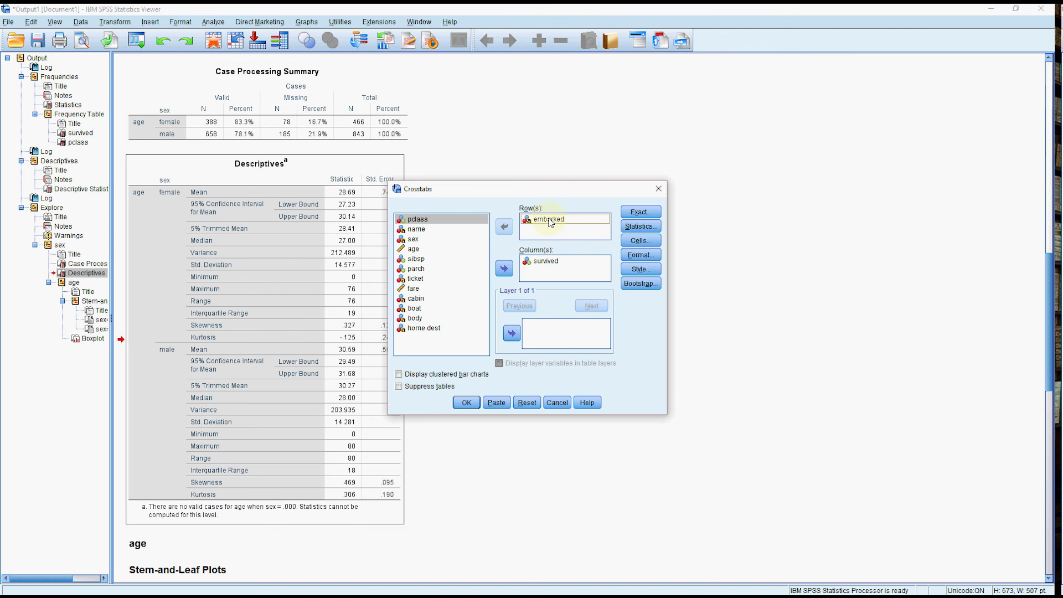
click(504, 227)
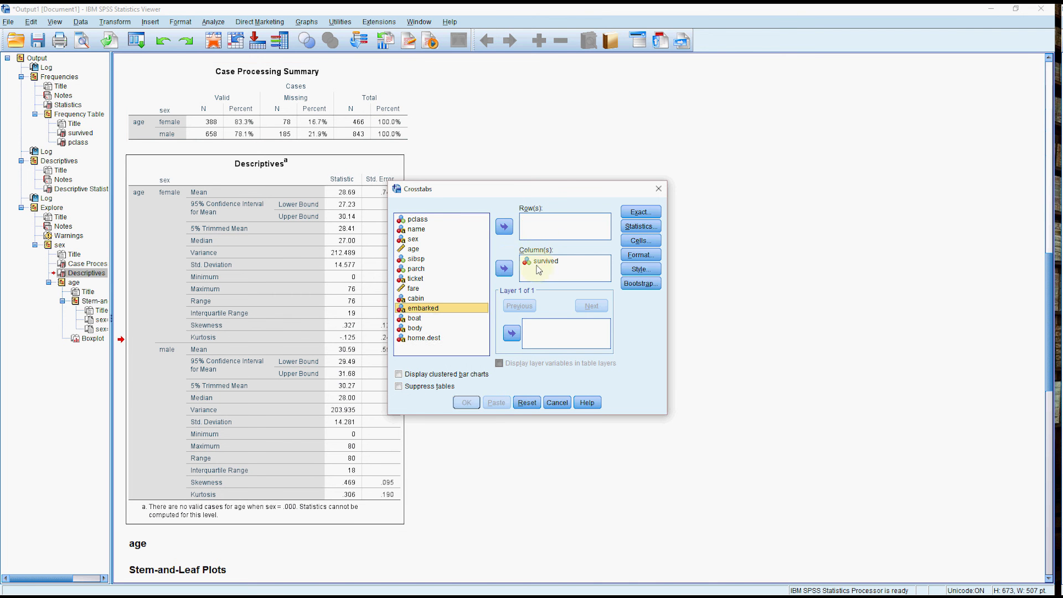
click(540, 261)
click(511, 269)
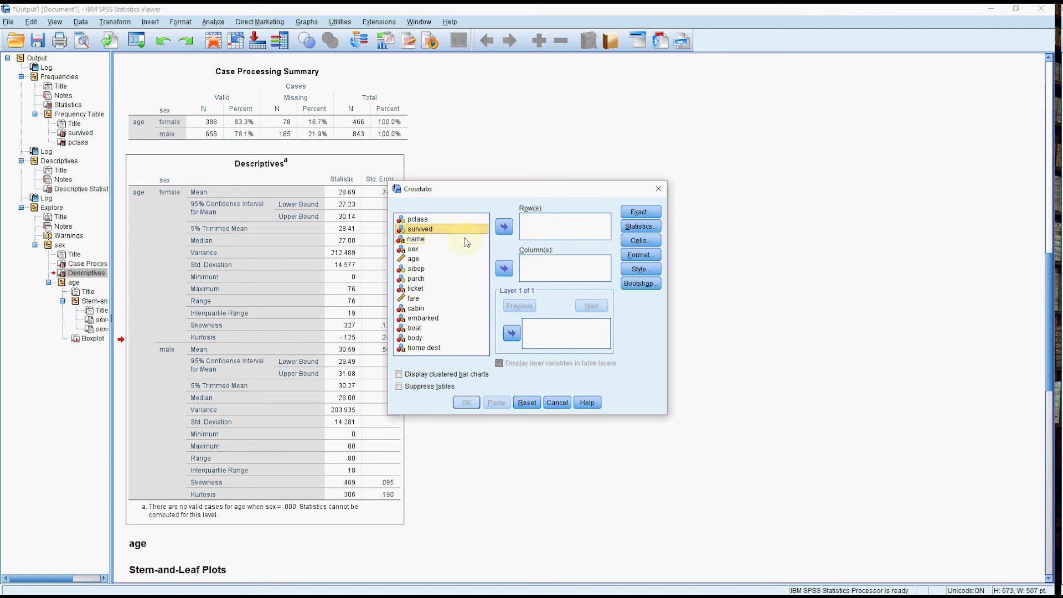
Run Crosstabs with embarked as the row variable and survived as the column variable, and view the crosstabulation table
click(418, 320)
click(504, 227)
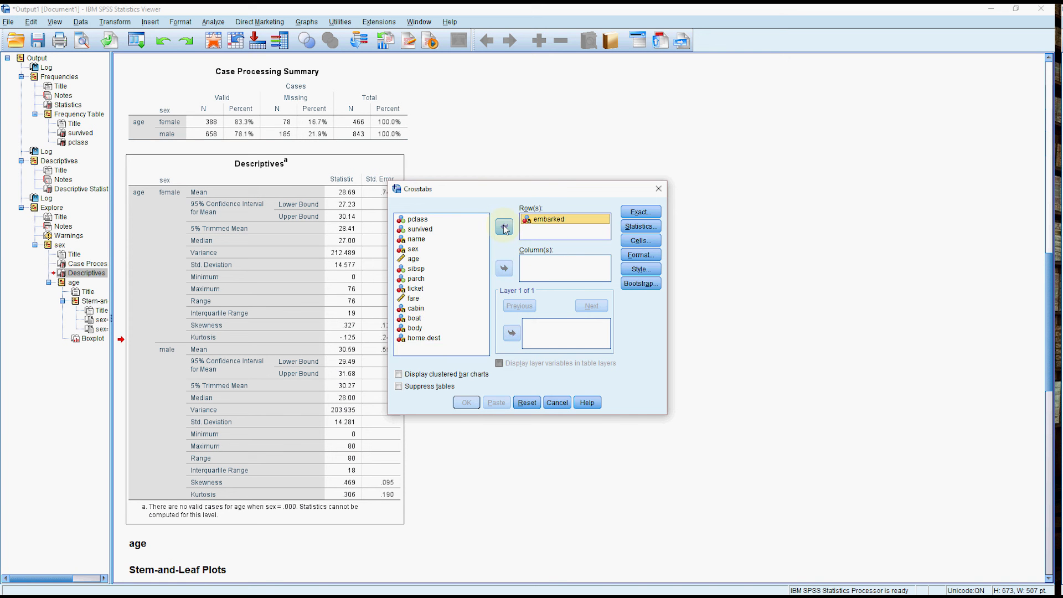
click(433, 231)
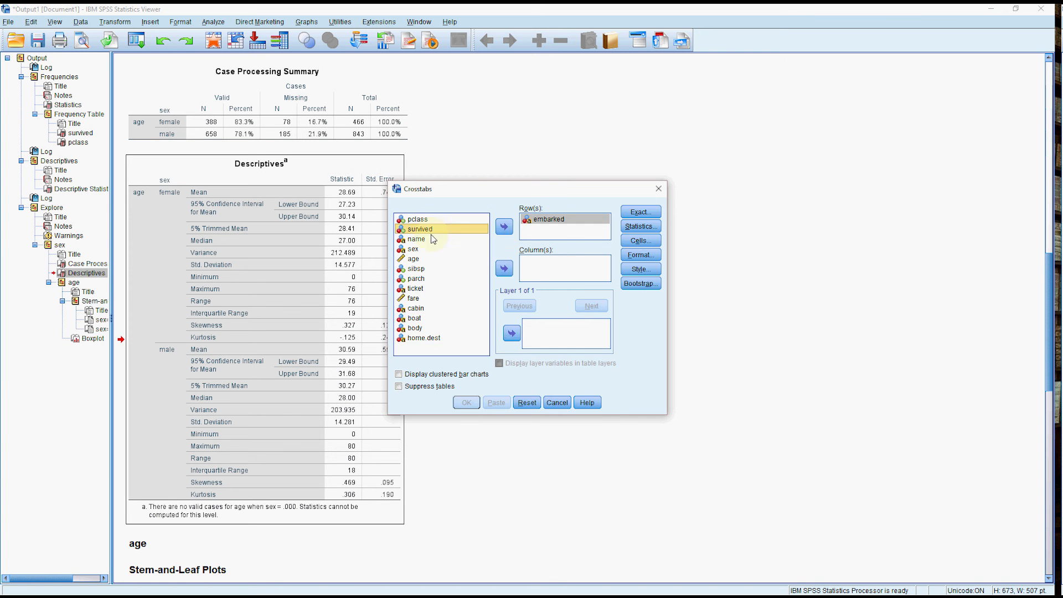
click(504, 269)
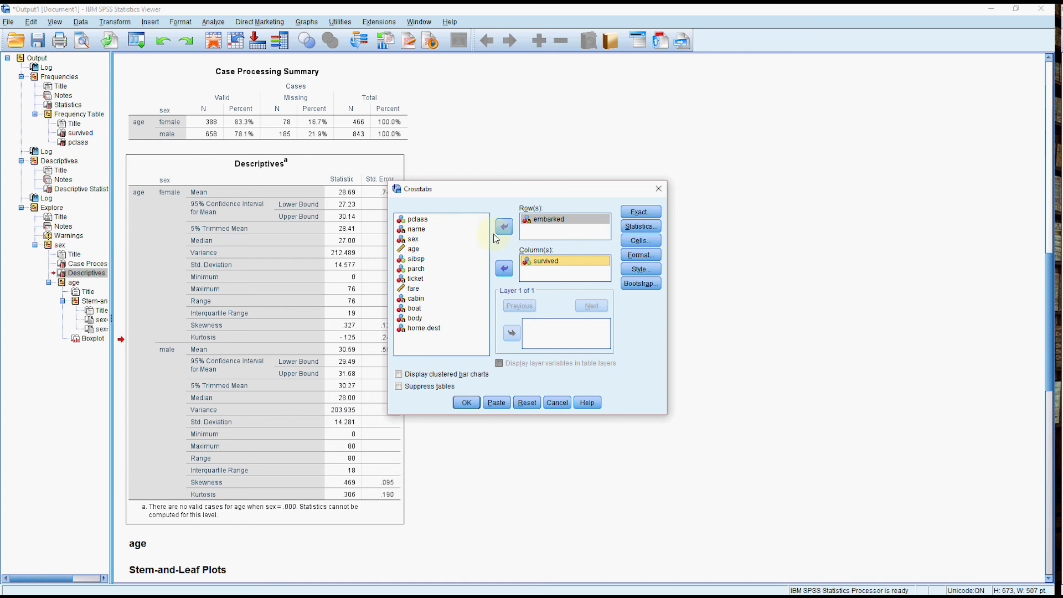
click(465, 404)
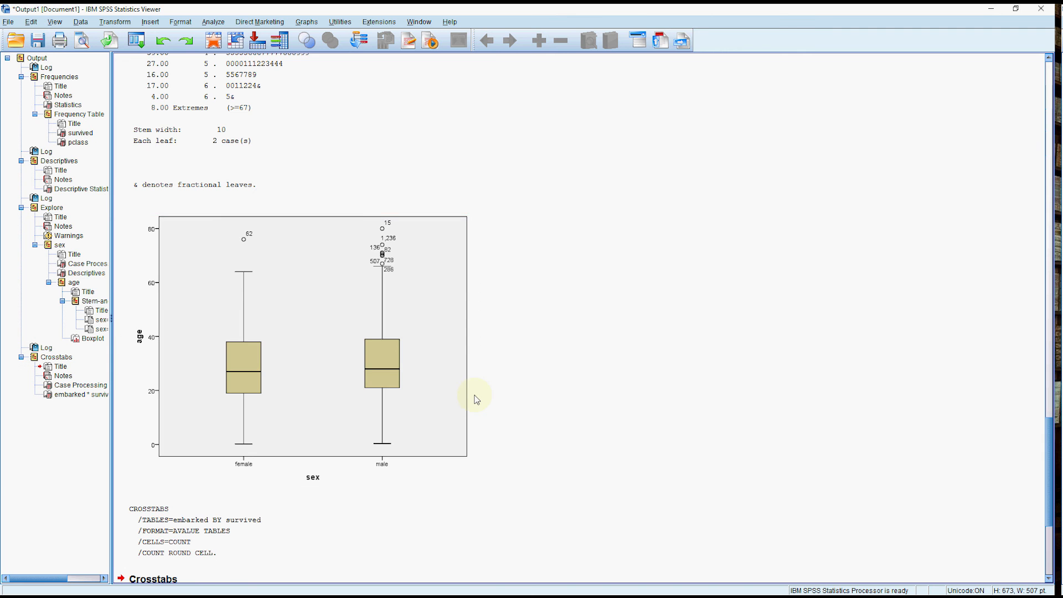
click(486, 348)
click(178, 422)
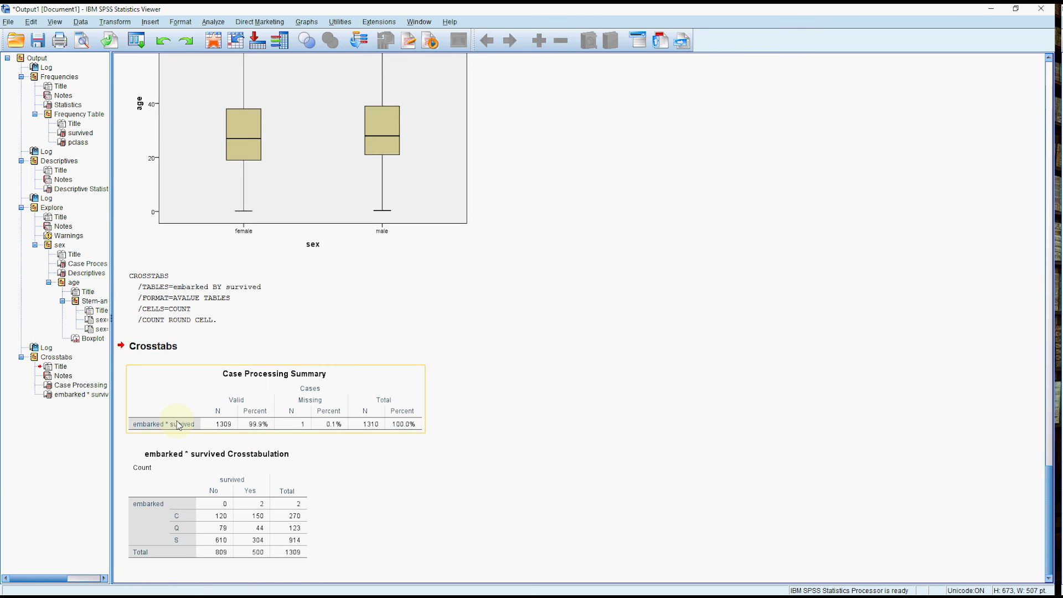
click(208, 524)
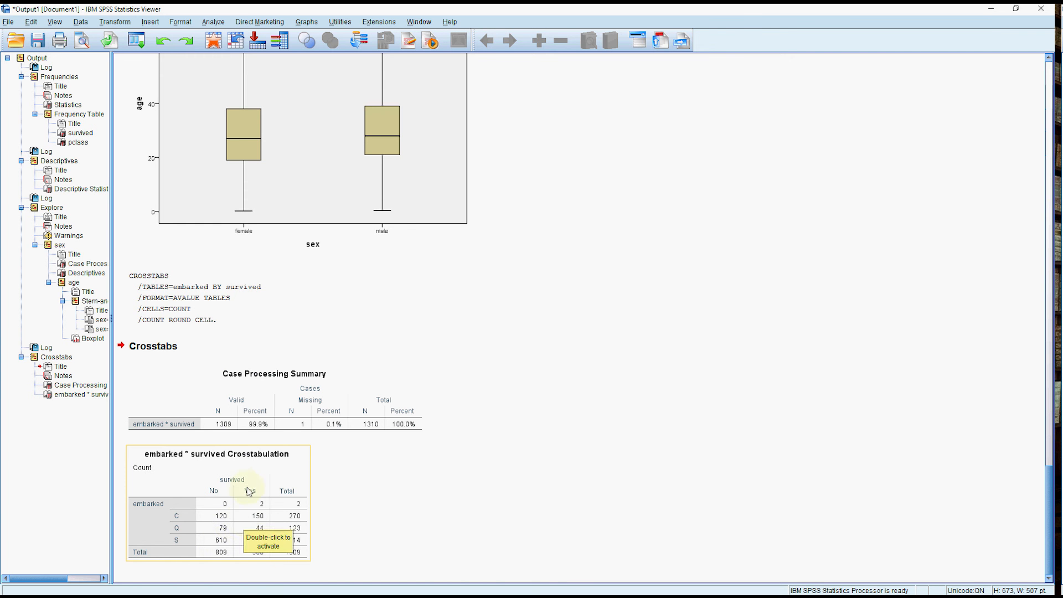
Reopen the Crosstabs analysis of embarked by survived and add row percentages to the cell display
click(213, 22)
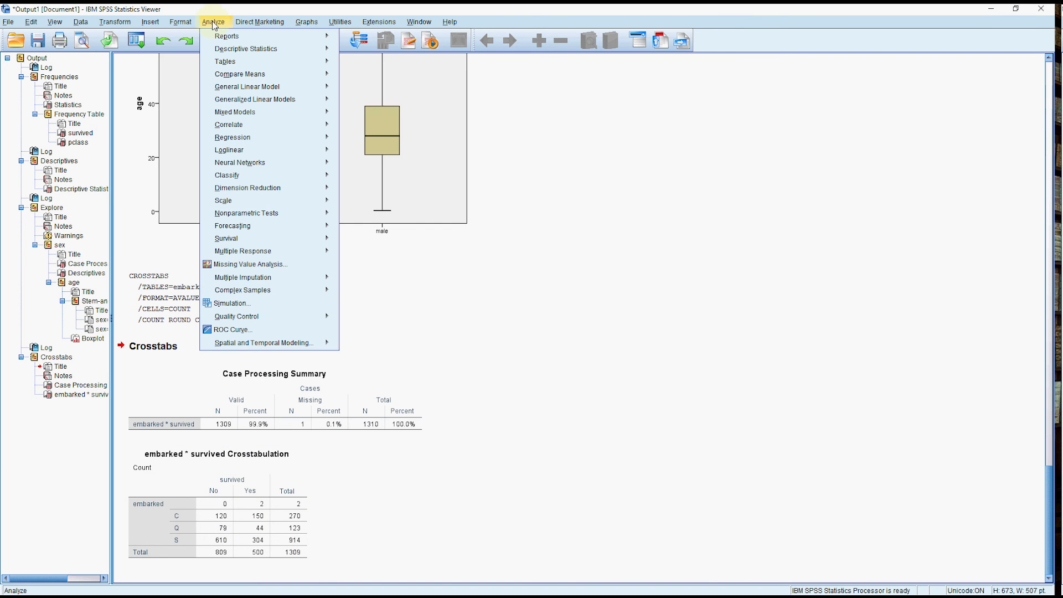
mouse_move(265, 48)
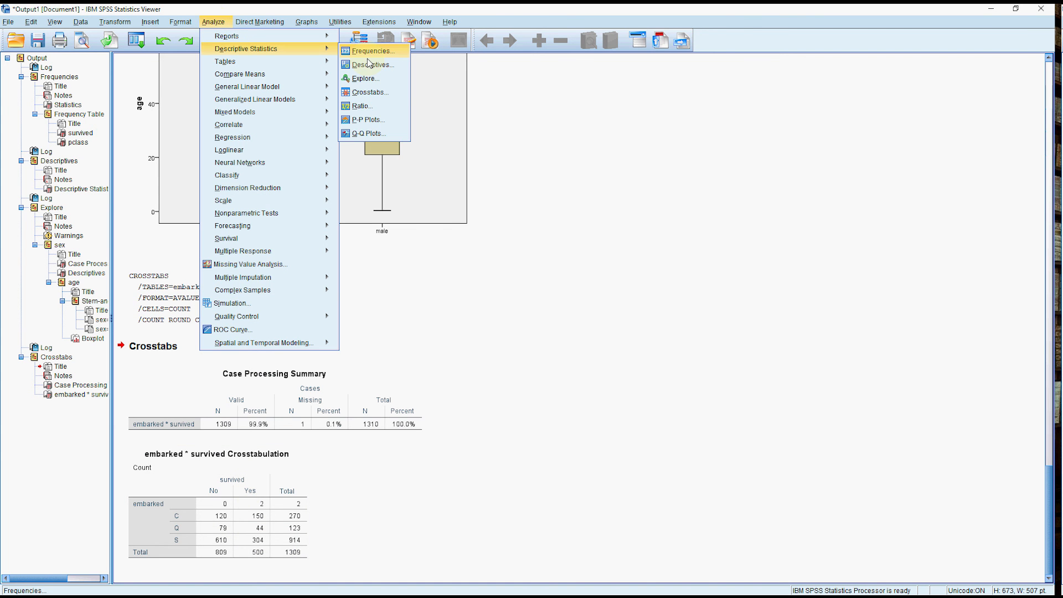
click(369, 92)
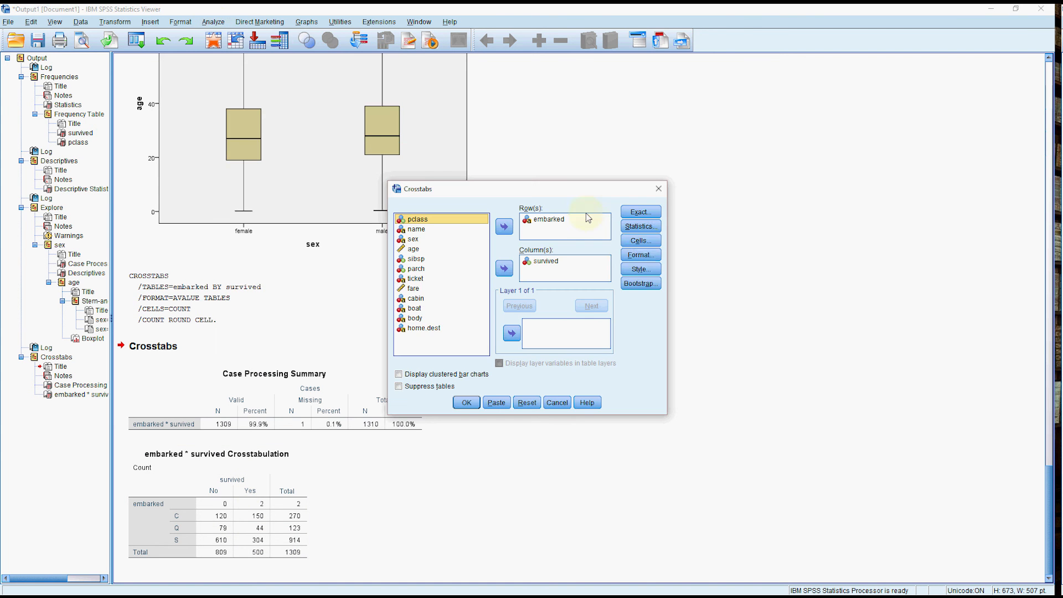
click(654, 243)
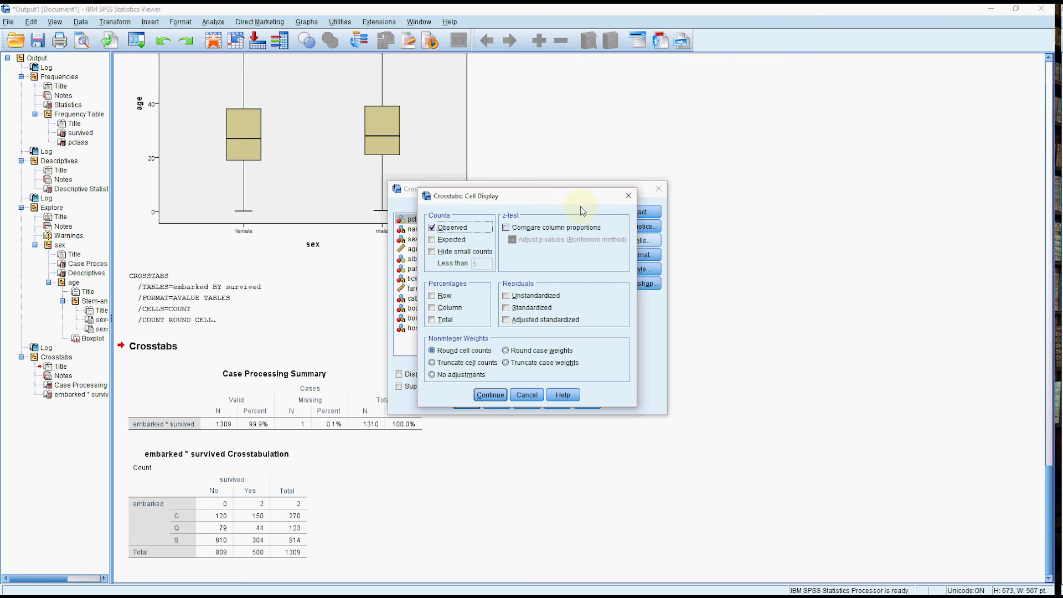
drag(540, 198, 807, 195)
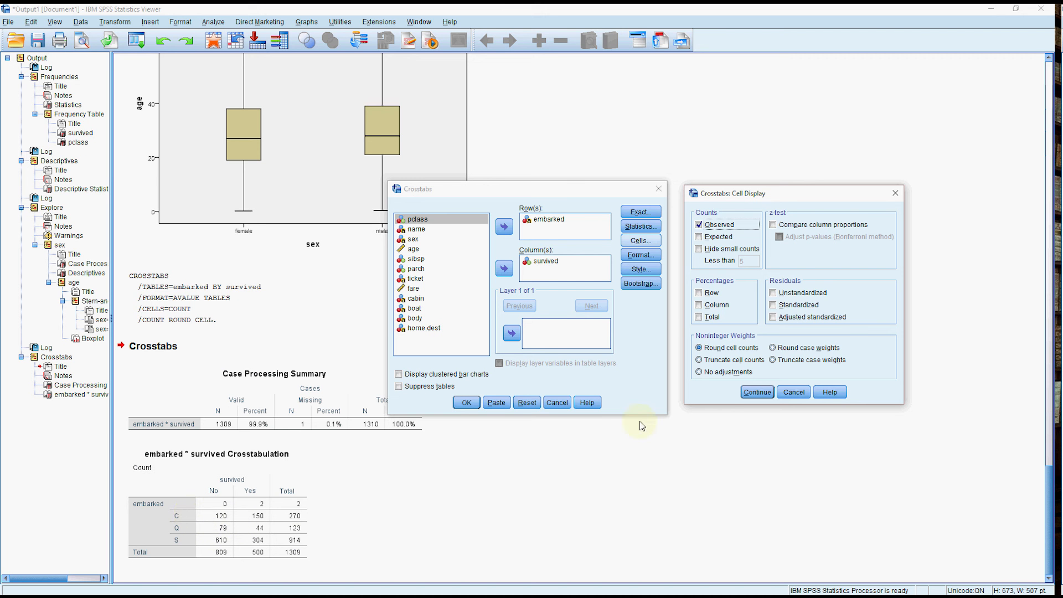
click(699, 292)
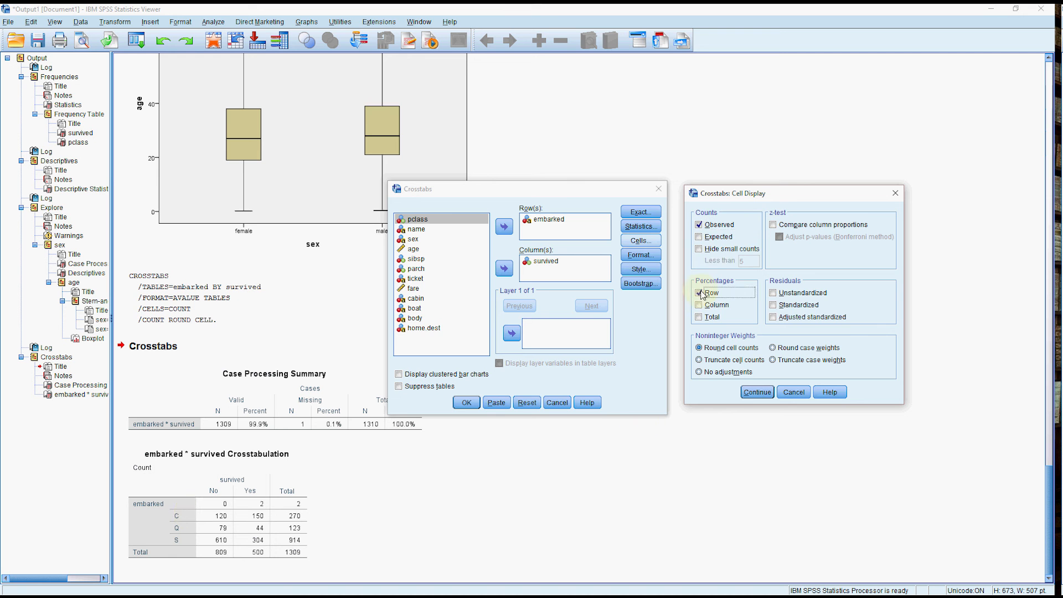
click(757, 392)
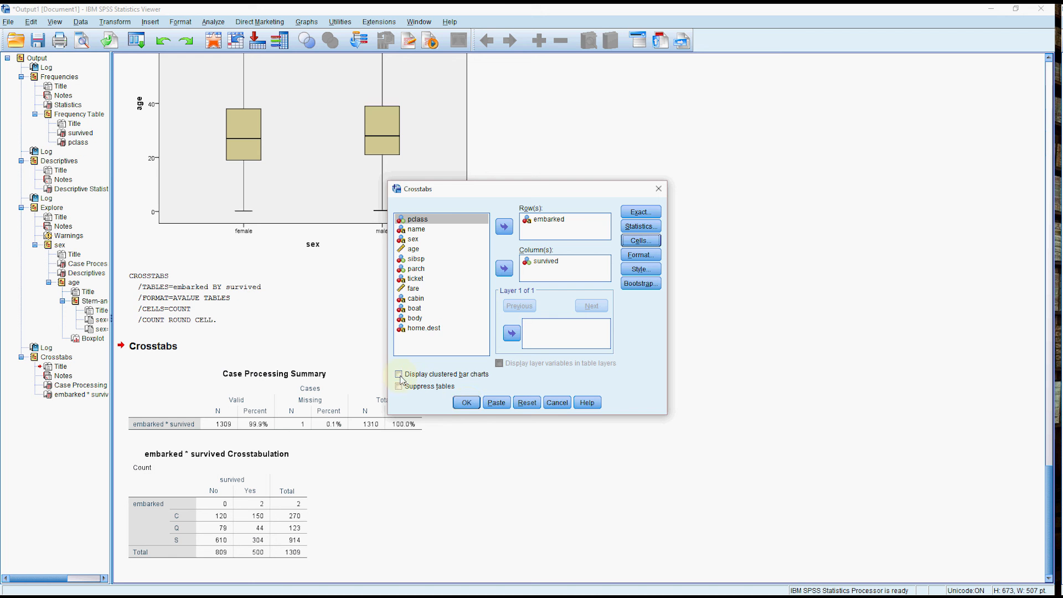
Enable clustered bar charts, run the Crosstabs analysis, and view the resulting embarked by survived crosstabulation table
click(457, 375)
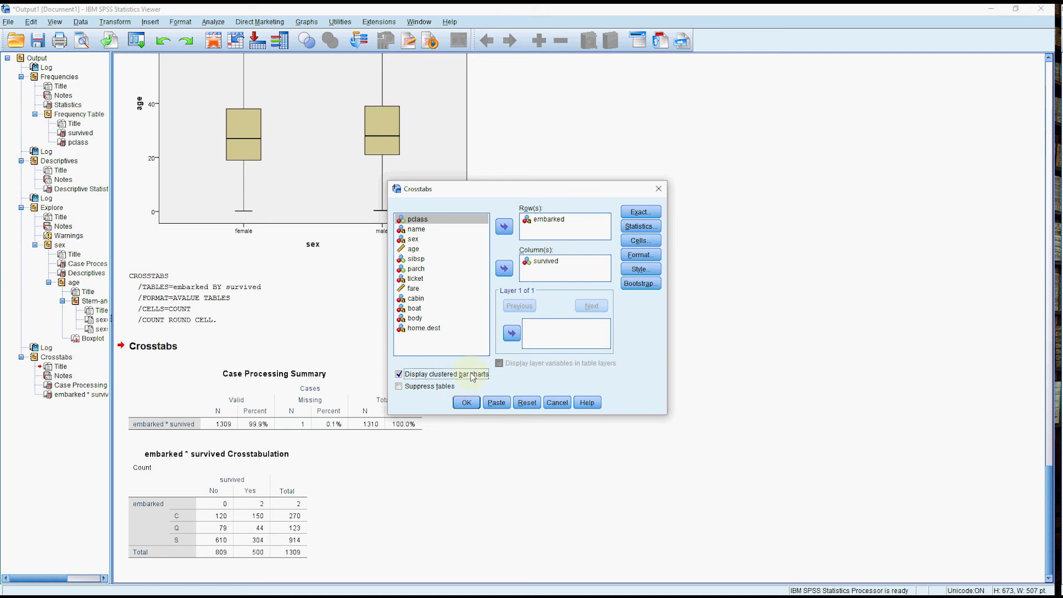
click(464, 404)
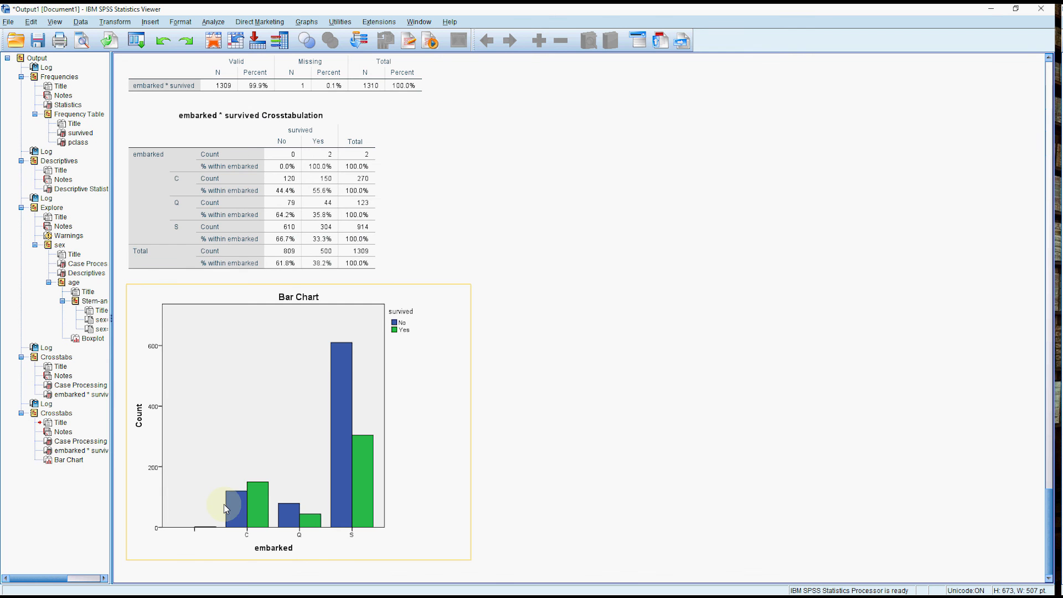
scroll(244, 422, up, 5)
click(243, 351)
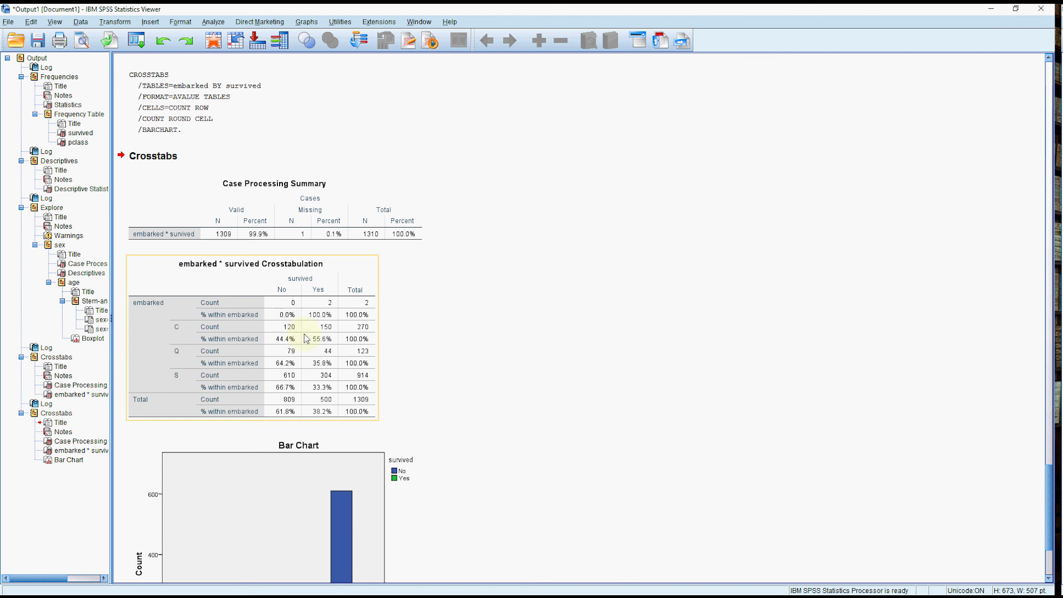
click(388, 346)
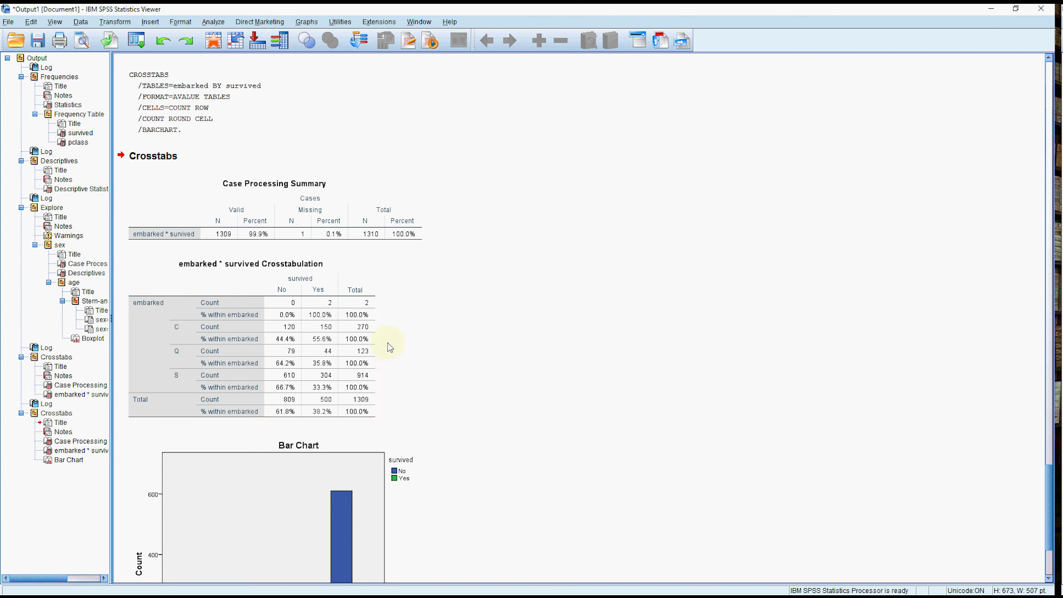